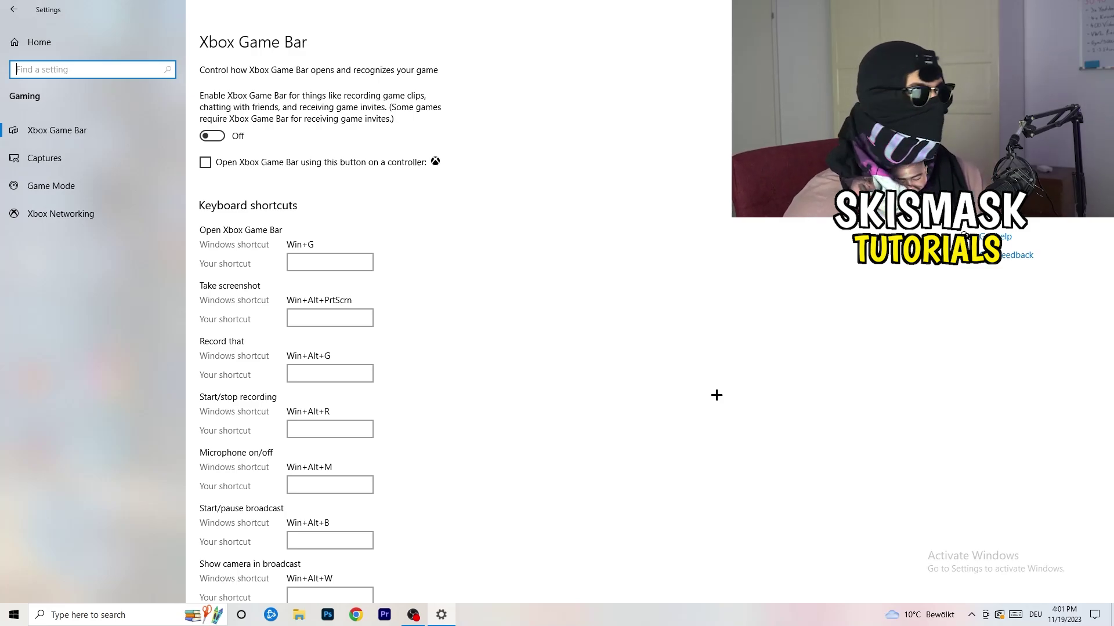
- Open the Captures gaming settings and review the maximum recording length choices and the audio and video recording options
left_click(92, 160)
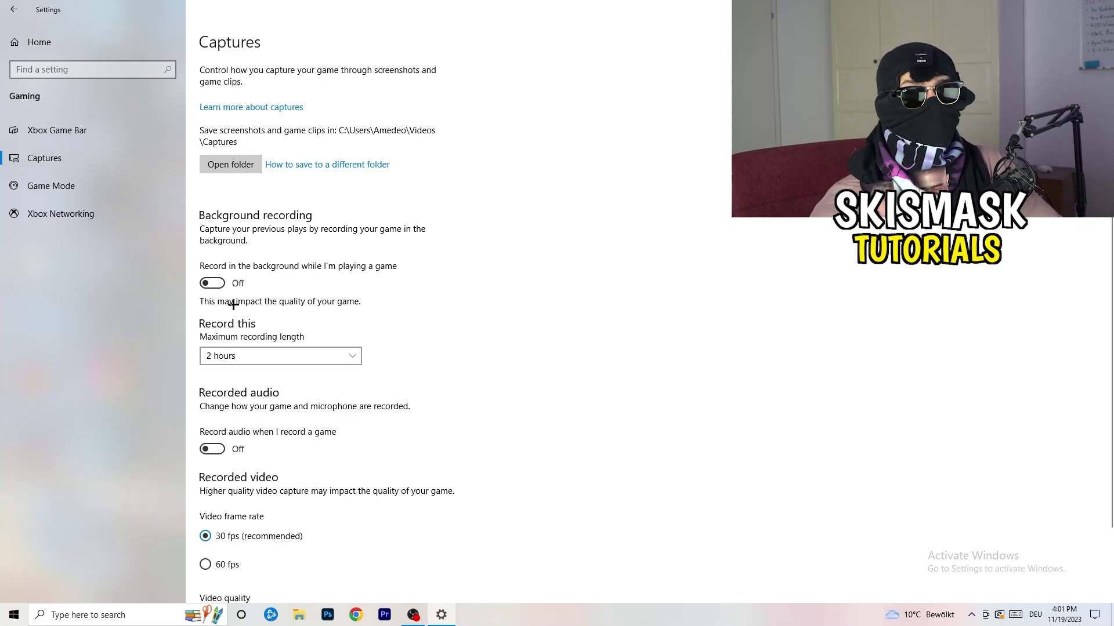
left_click(271, 358)
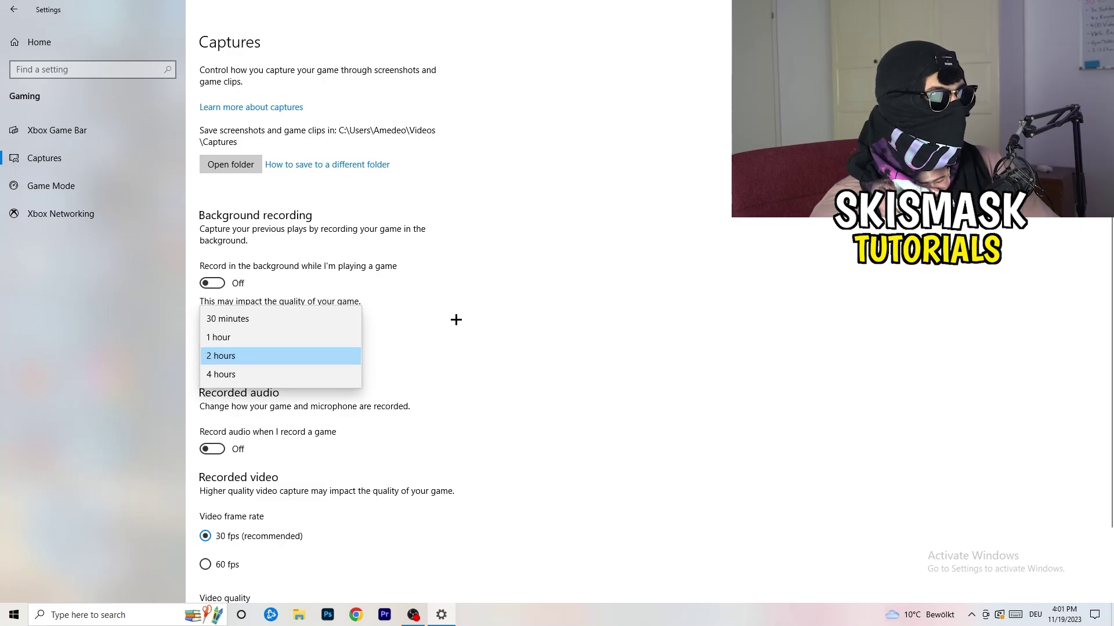
left_click(454, 319)
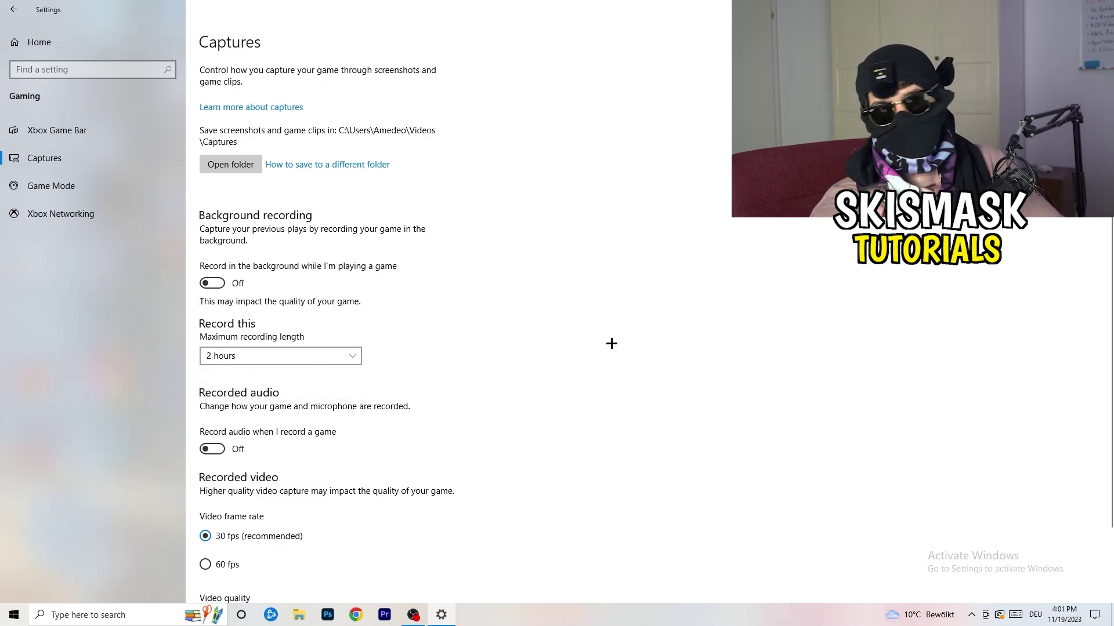
left_click(331, 355)
left_click(711, 296)
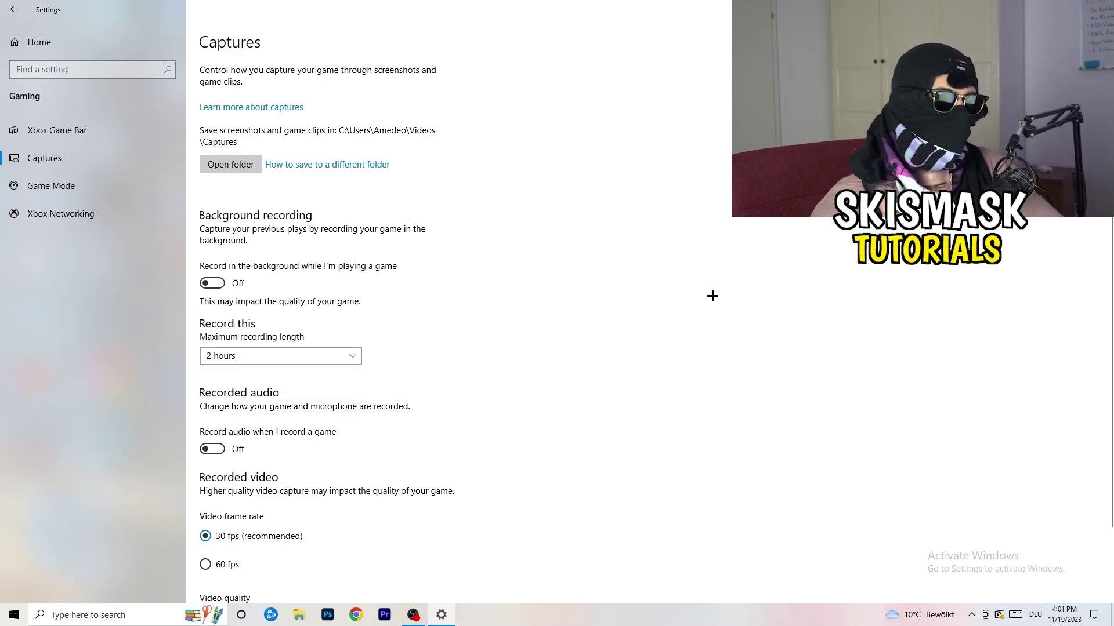
scroll(224, 374, "down", 2)
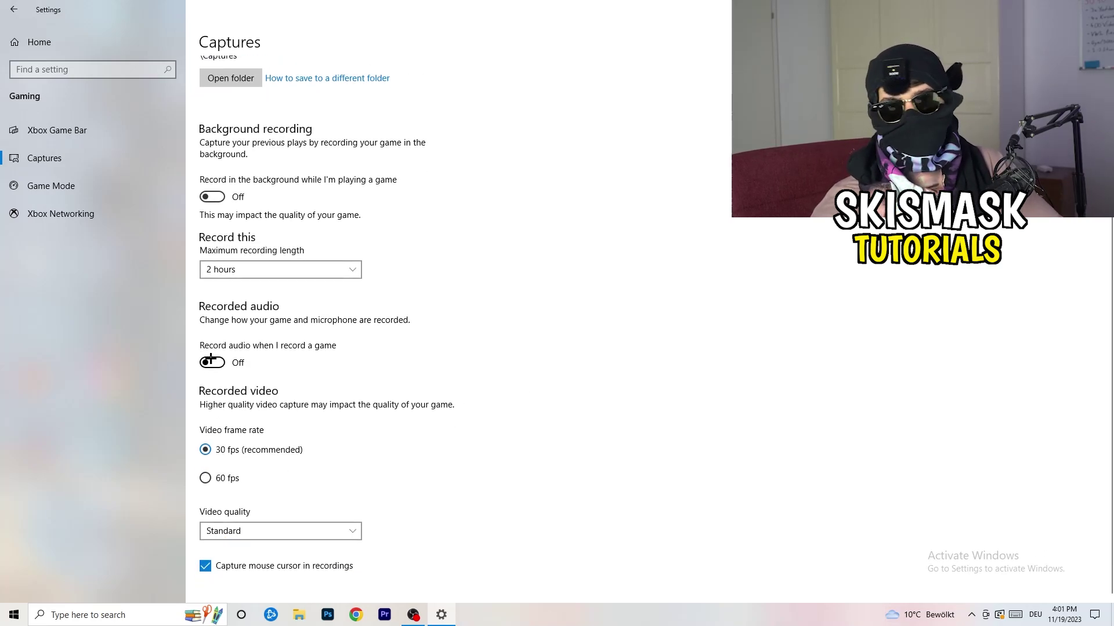
- Check the Game Mode setting and close the Settings window
left_click(82, 183)
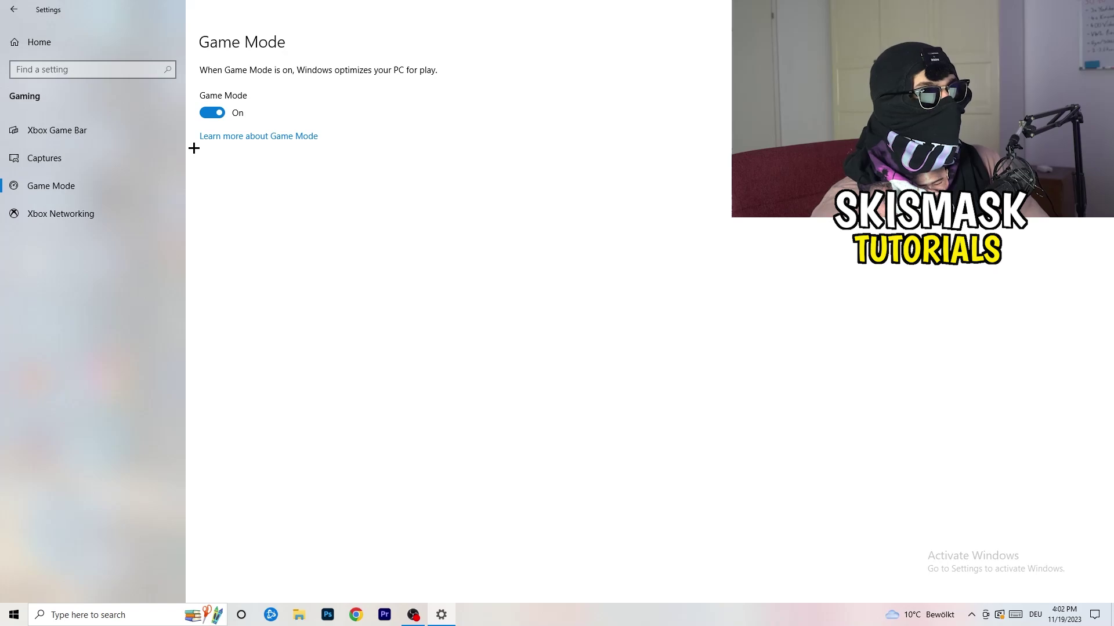
key("alt+F4")
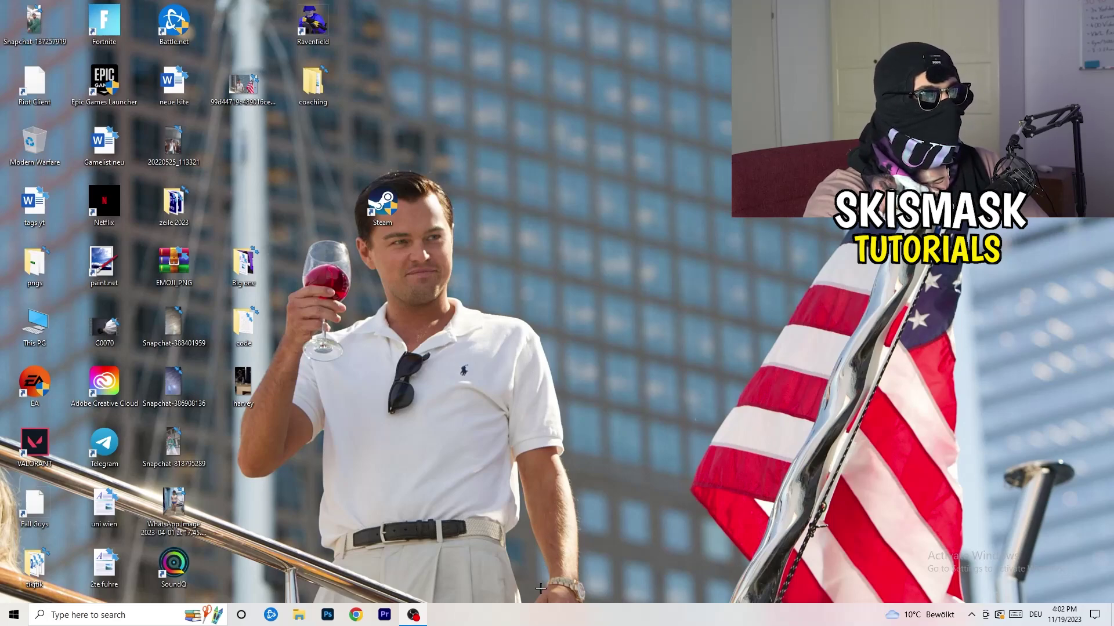
left_click_drag(541, 612, 17, 313)
left_click_drag(400, 319, 392, 545)
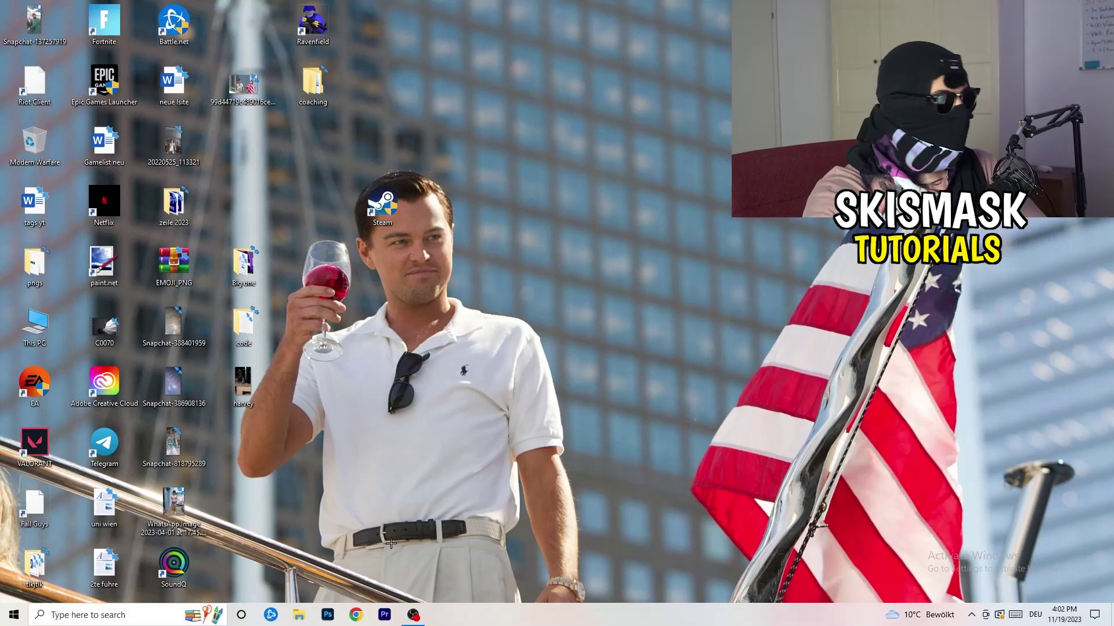
- Open Task Manager and maximize its window
right_click(539, 616)
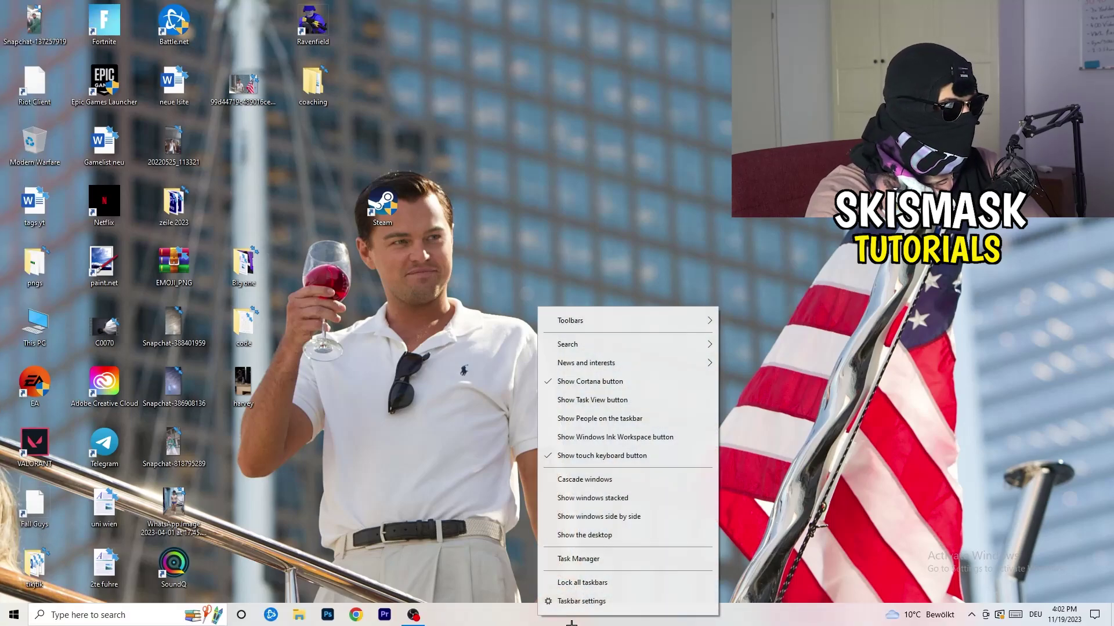
left_click(599, 560)
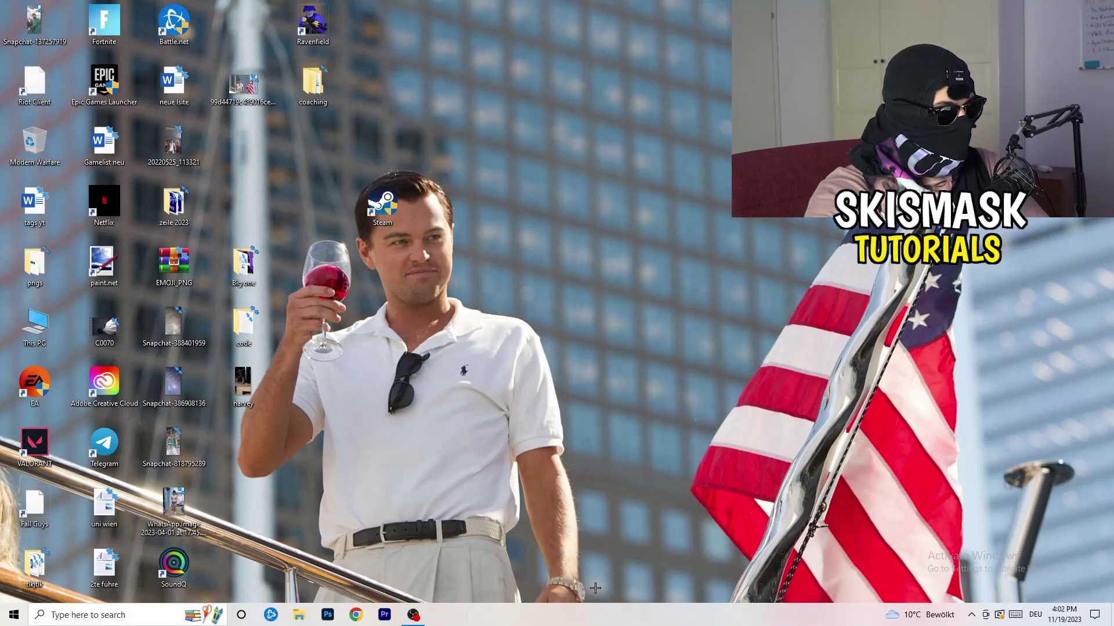
left_click(643, 28)
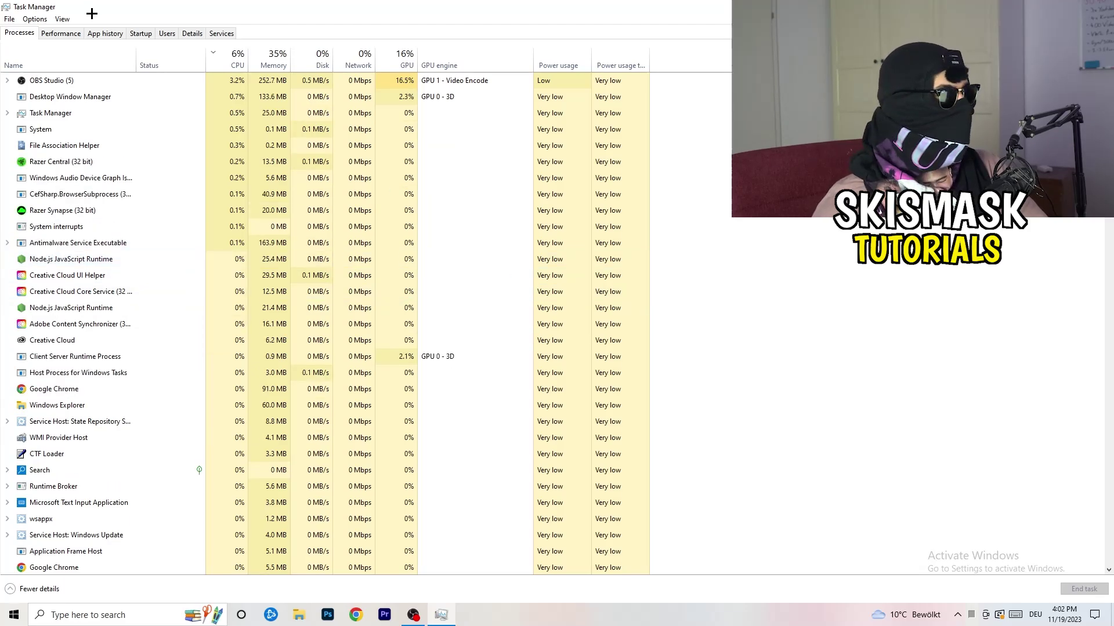
- Sort the running processes by GPU usage and by CPU usage, viewing the actions available for OBS Studio
left_click(401, 58)
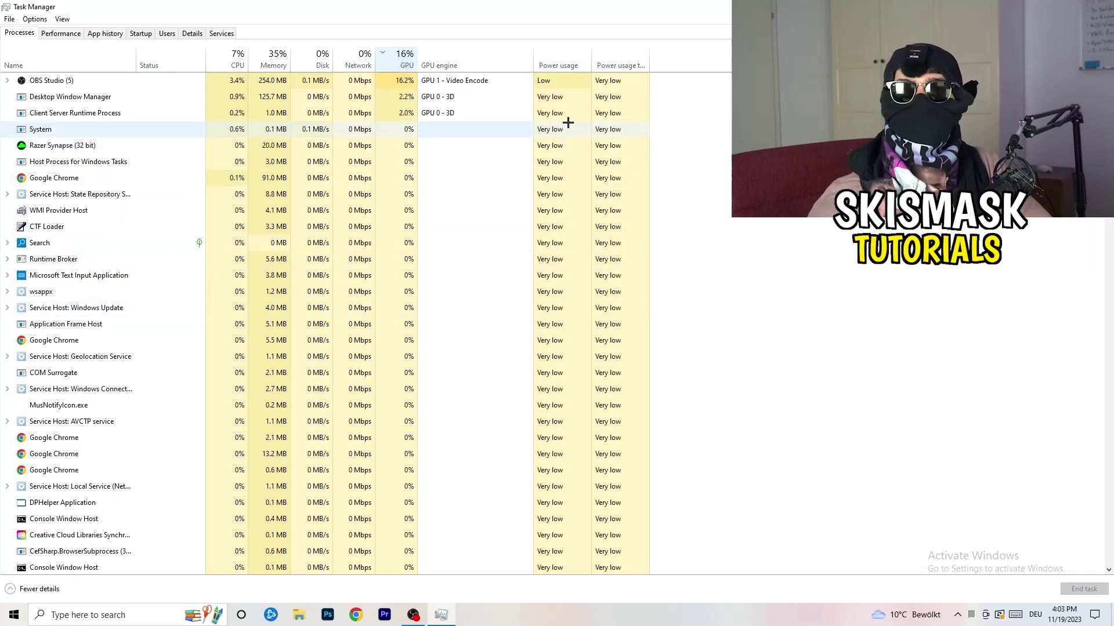
right_click(405, 81)
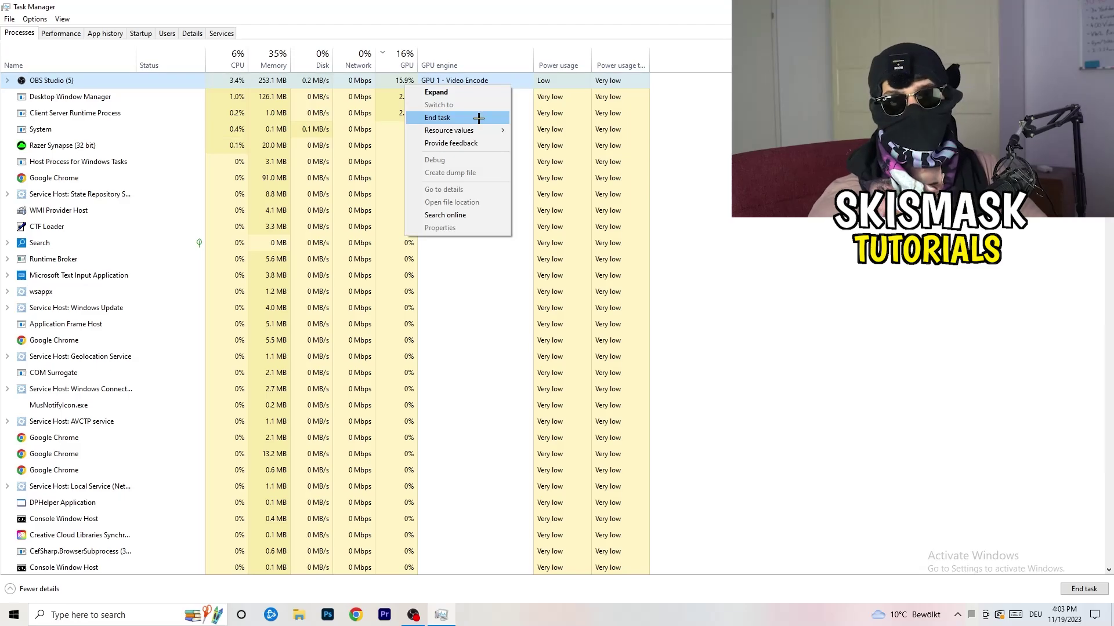
left_click(705, 140)
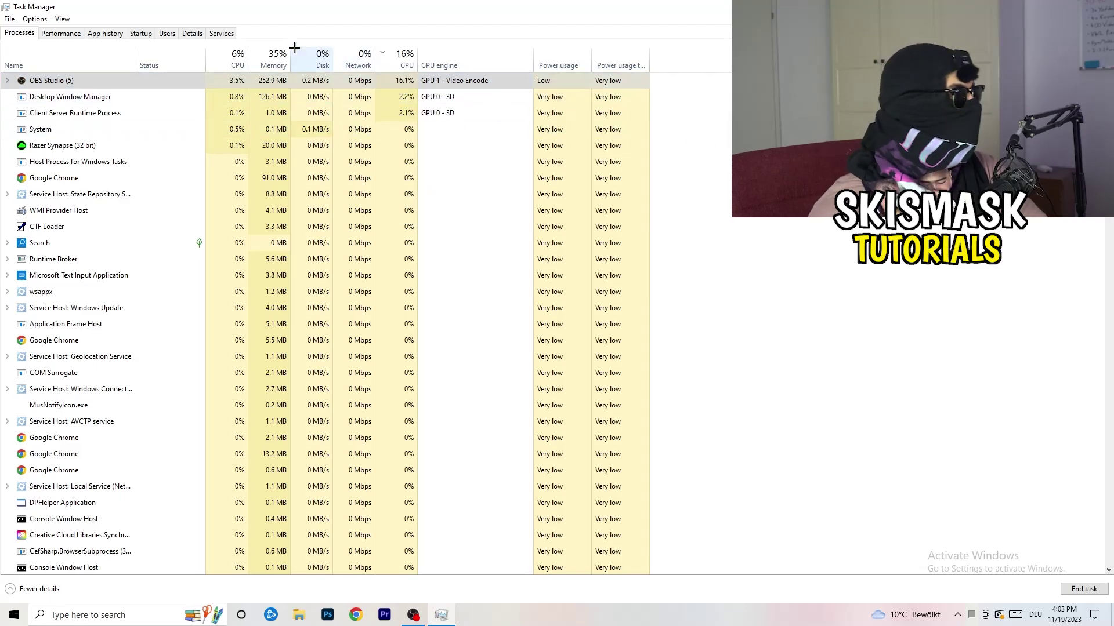
left_click(235, 58)
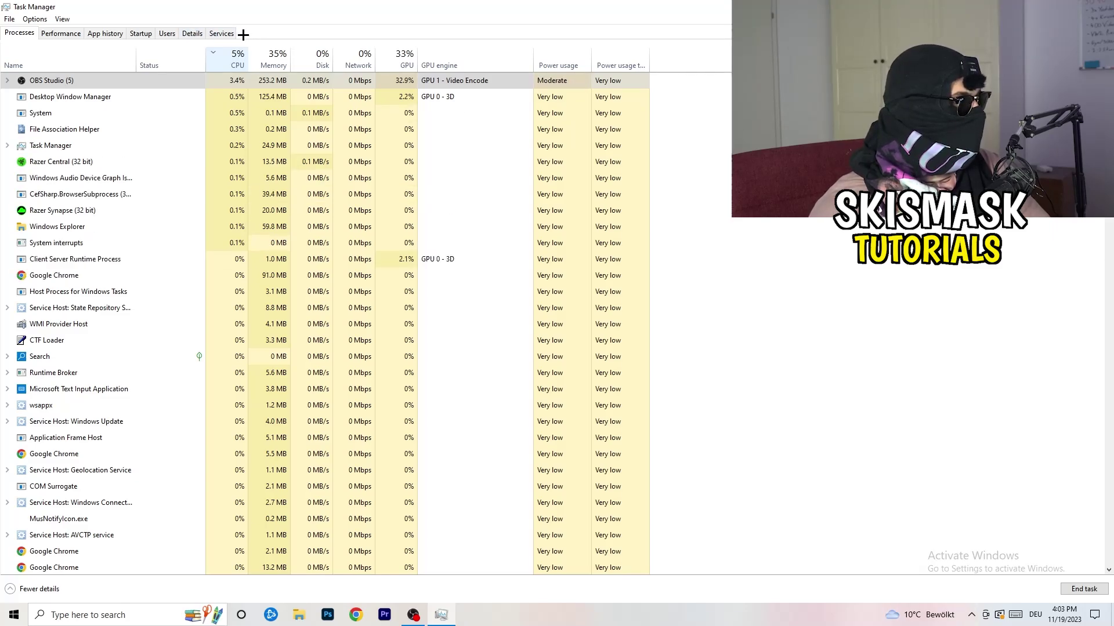
- View the priority options for a Creative Cloud UI Helper process in the detailed process list
left_click(192, 32)
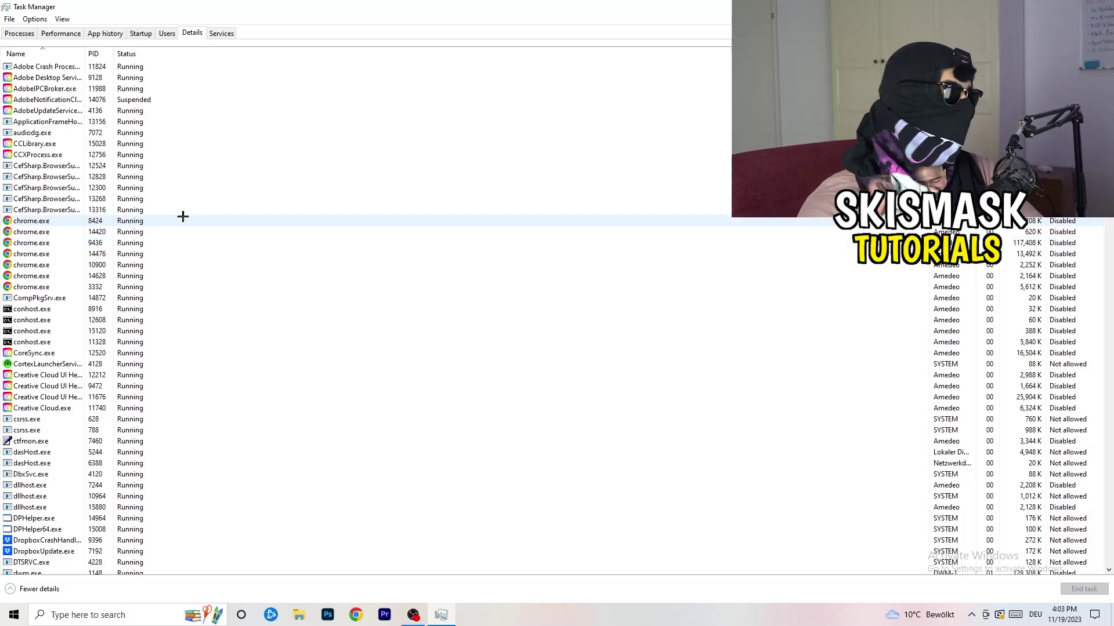
scroll(52, 300, "down", 3)
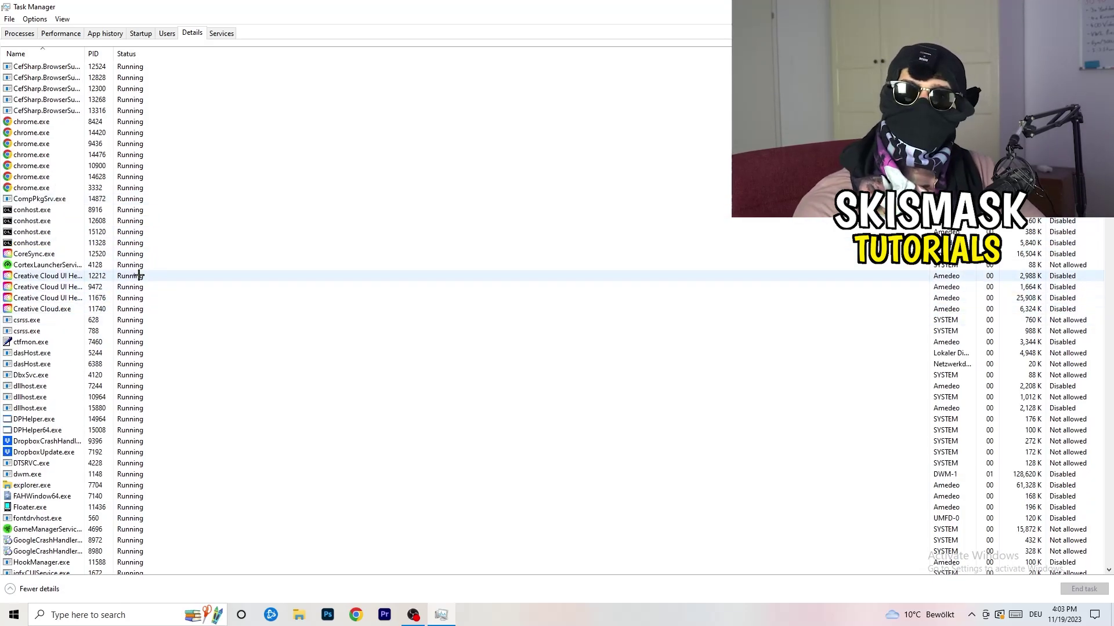
right_click(46, 297)
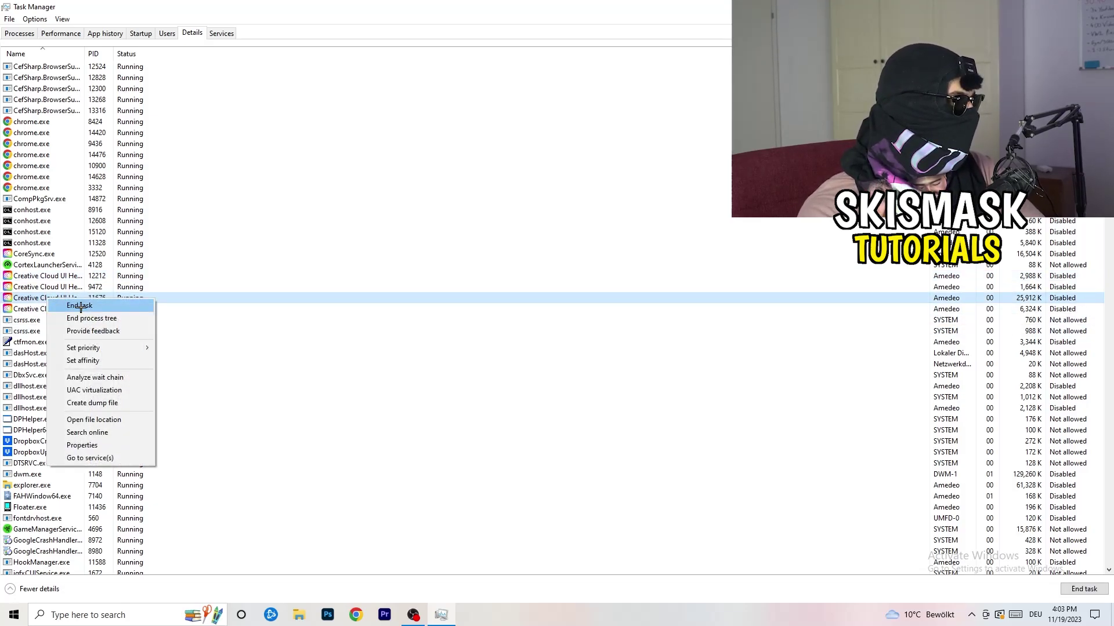
mouse_move(95, 348)
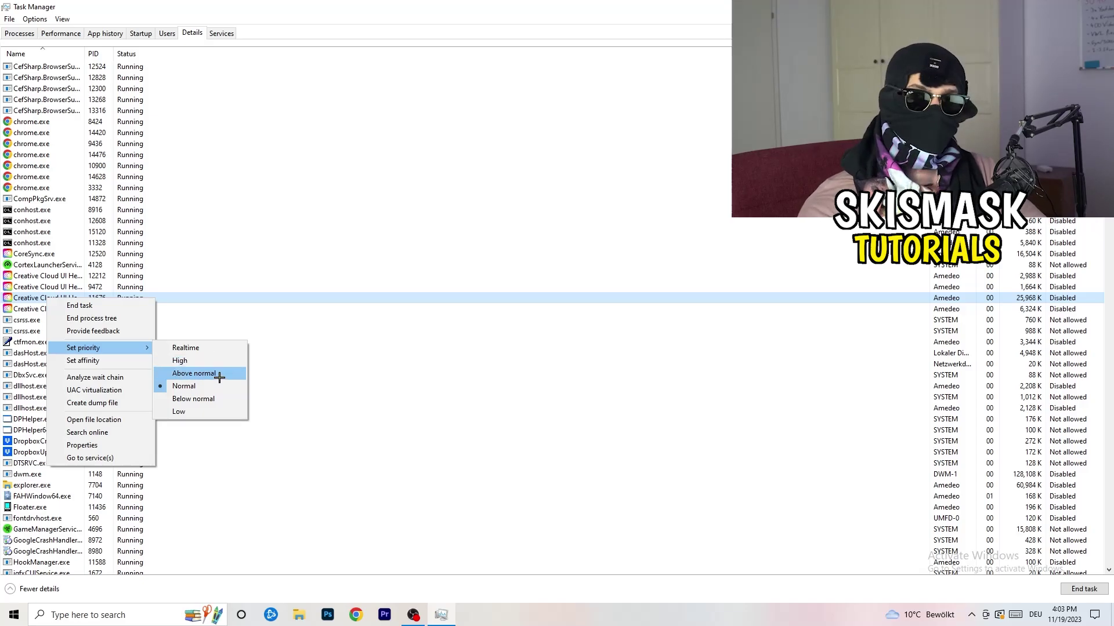
- Review the startup apps and the actions available for DT_Startup, and close Task Manager
left_click(149, 36)
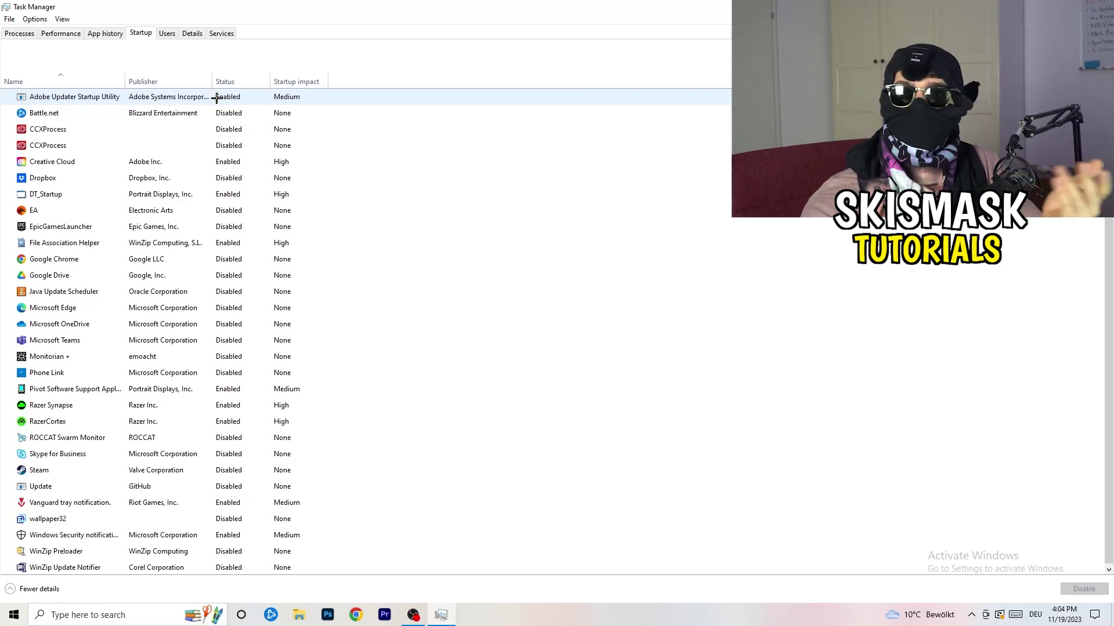
right_click(254, 191)
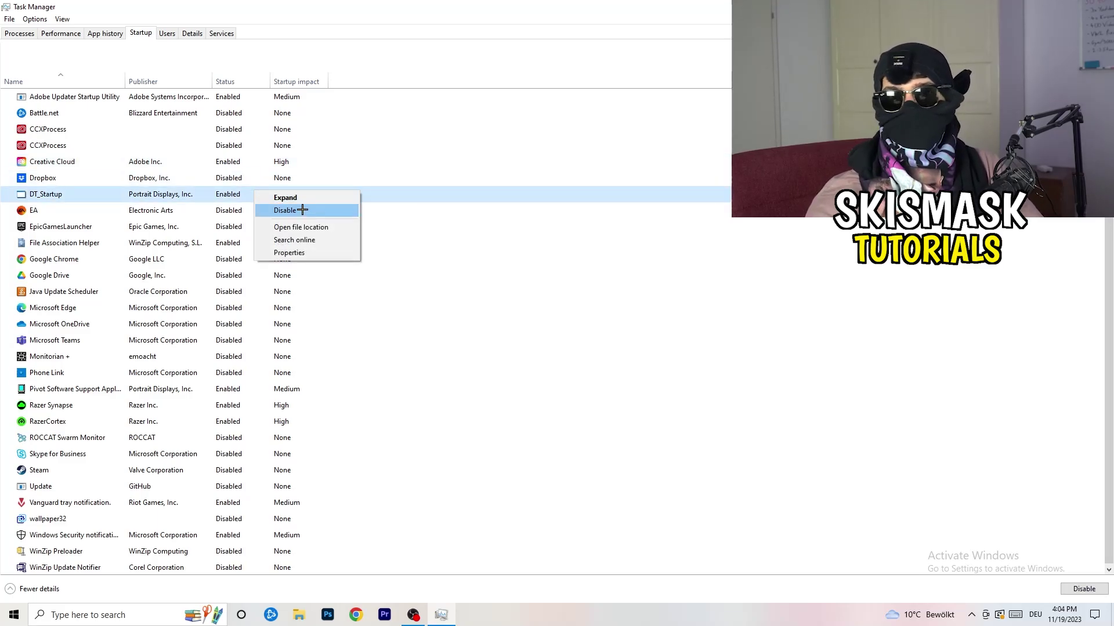
key("Escape")
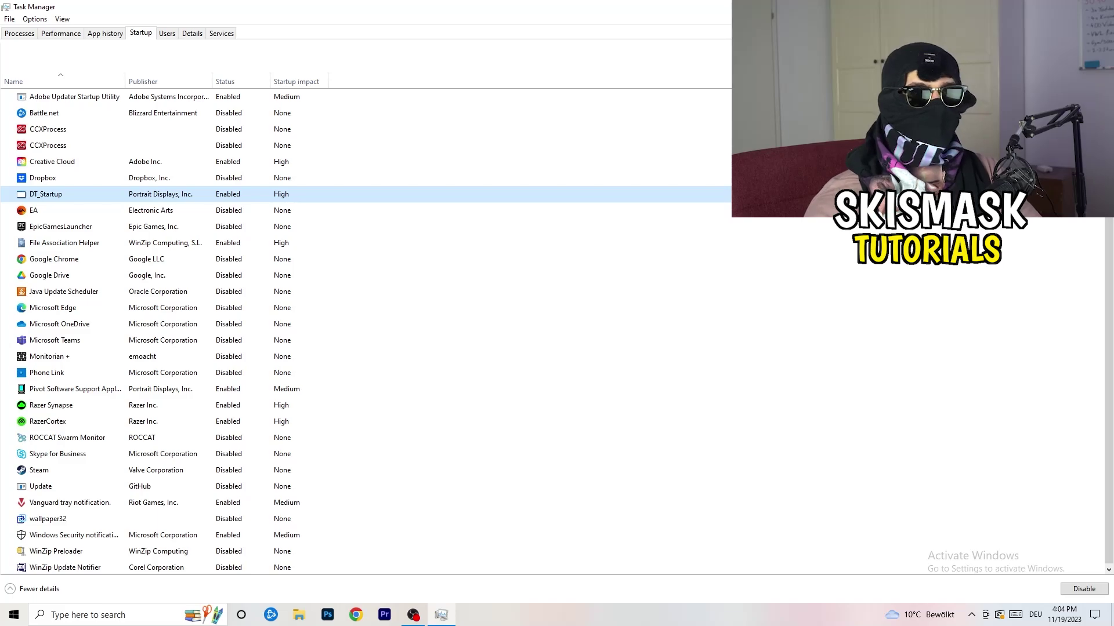
key("alt+F4")
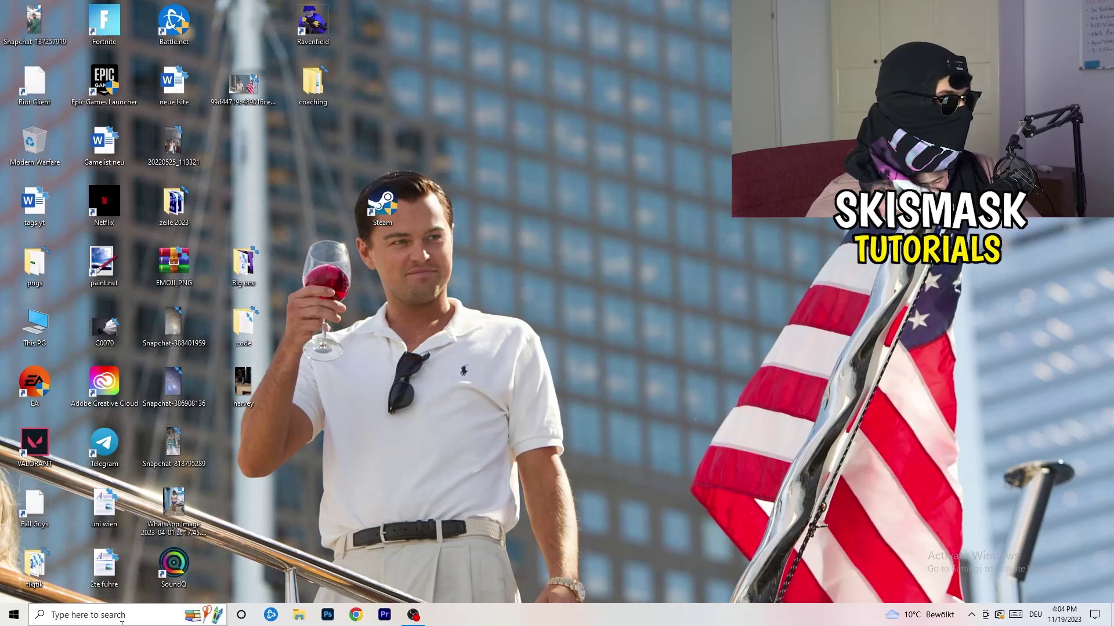
- Open the Windows display settings and review the scaling choices for text and apps, the resolution and the multiple-display options
left_click(10, 618)
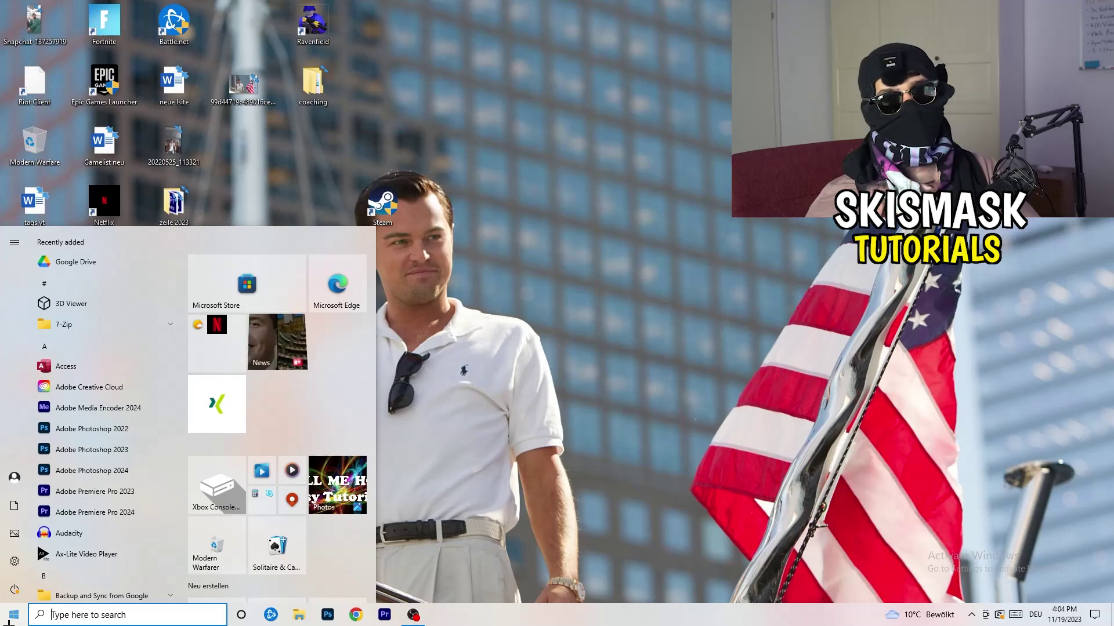
left_click(11, 569)
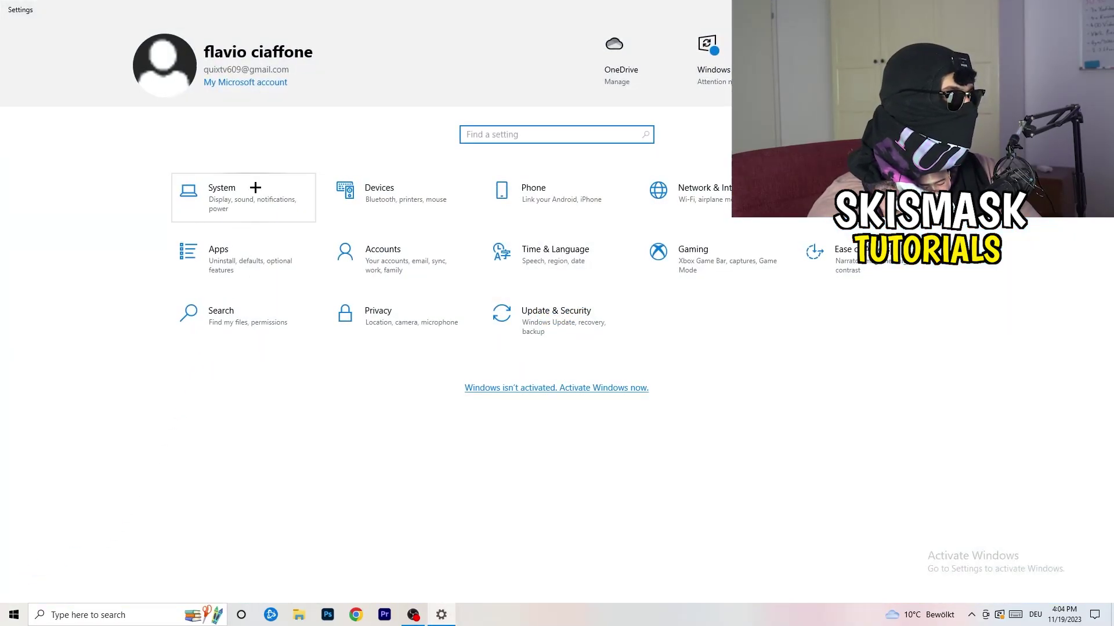
left_click(262, 186)
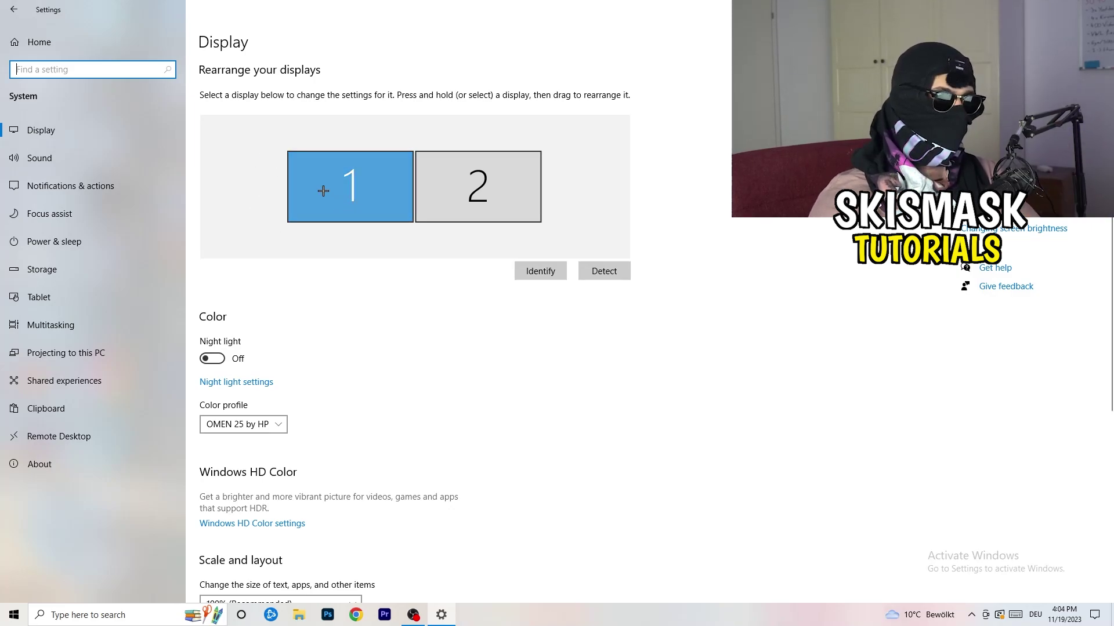
scroll(405, 211, "down", 5)
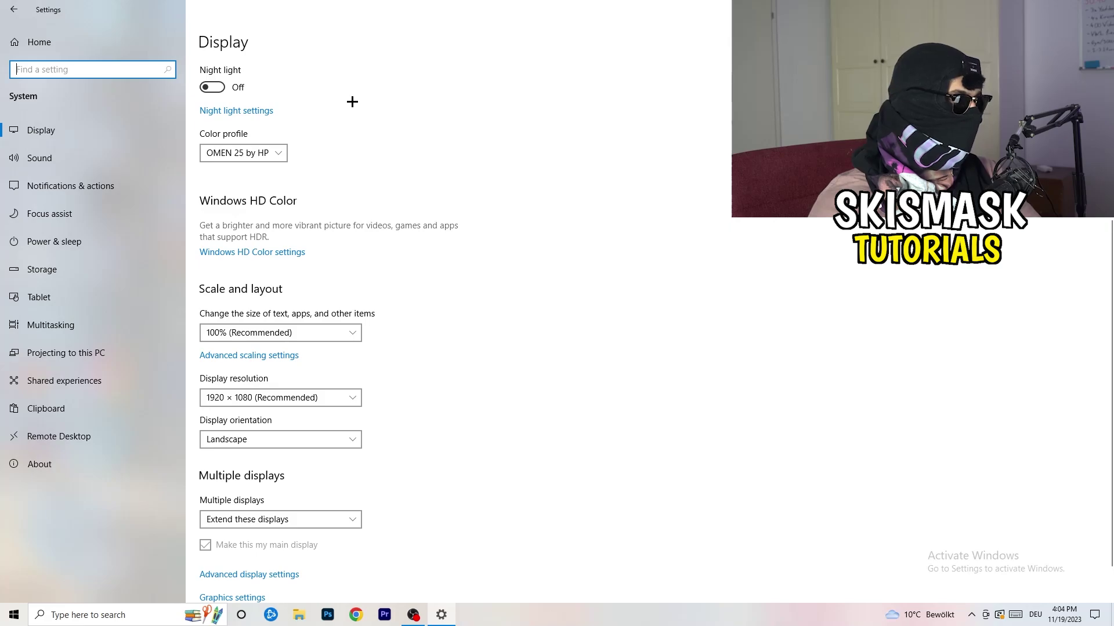
left_click(319, 334)
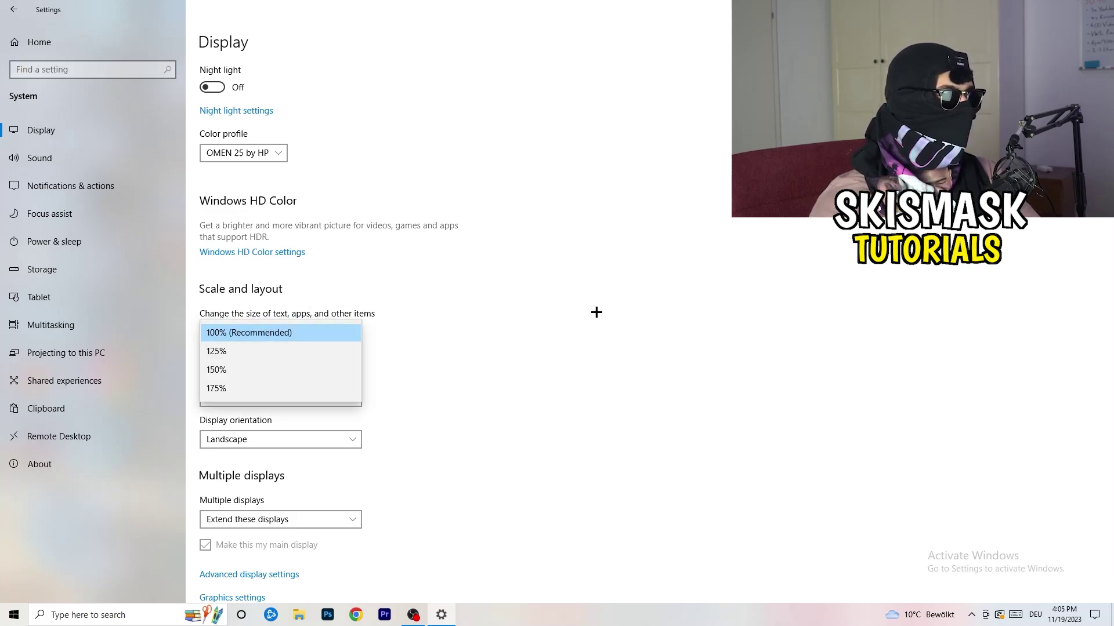
left_click(572, 308)
scroll(474, 320, "down", 1)
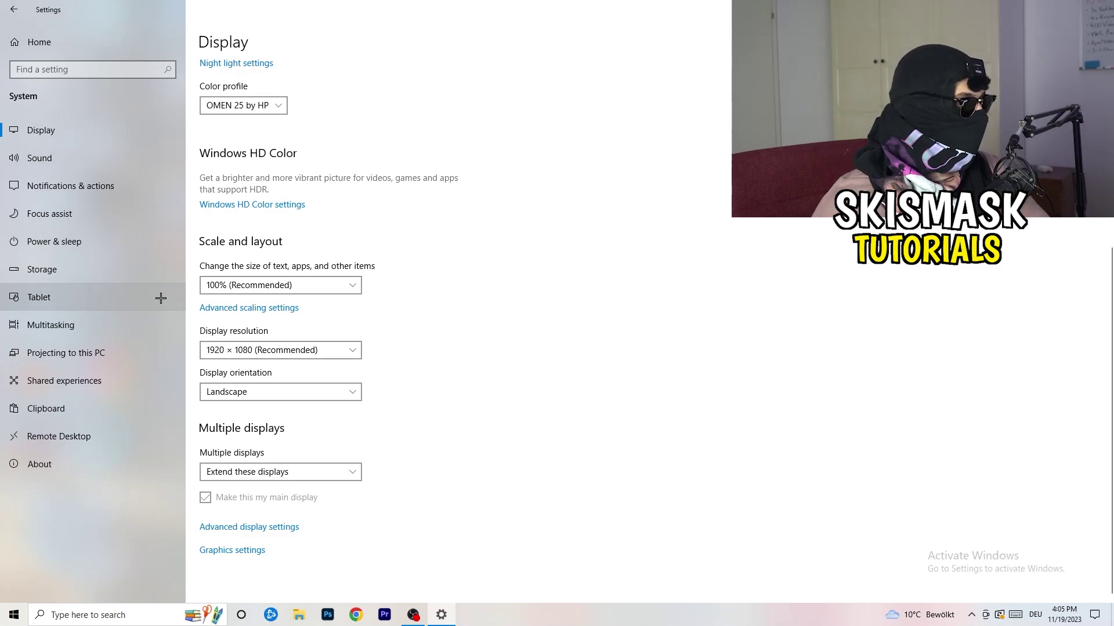
- Review the available power plans, including the additional ones, from the Power & sleep settings and close Power Options
left_click(86, 245)
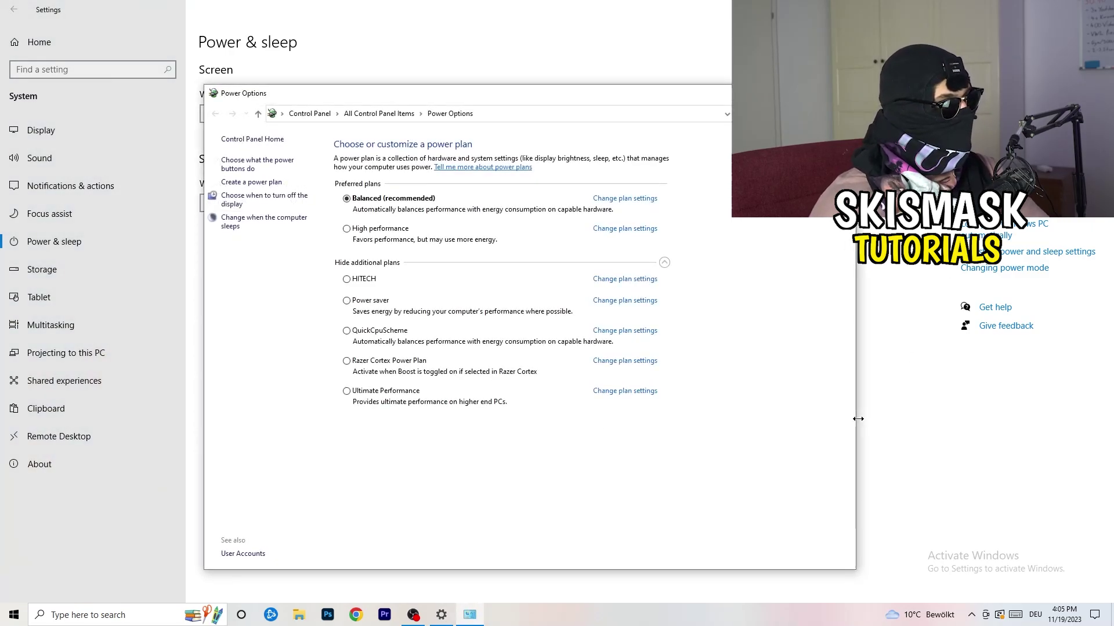
left_click(664, 263)
left_click(664, 262)
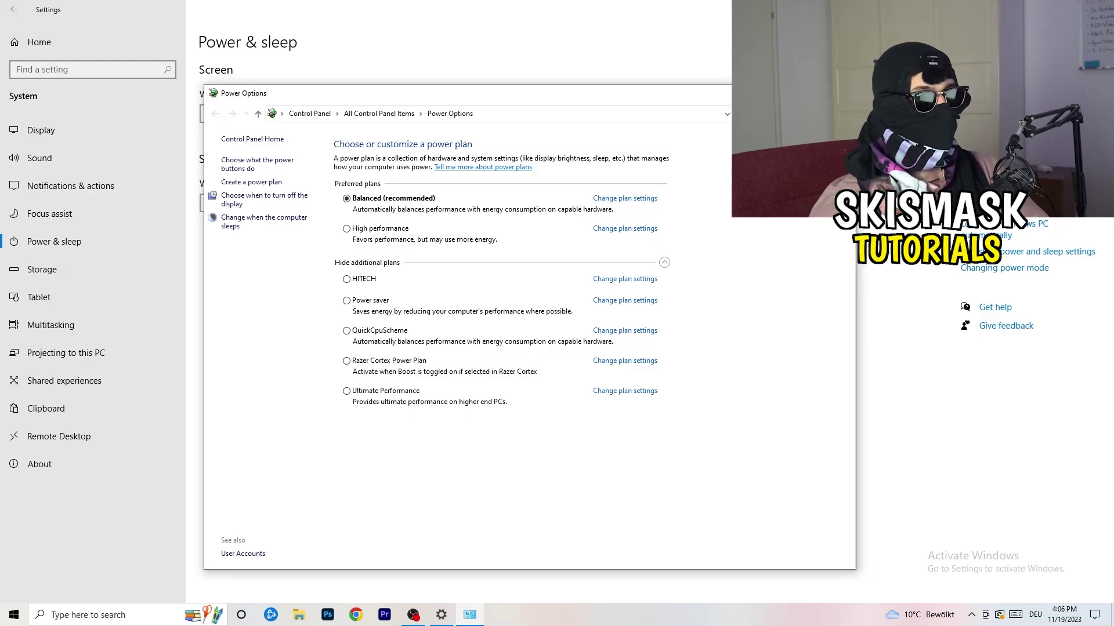
key("alt+F4")
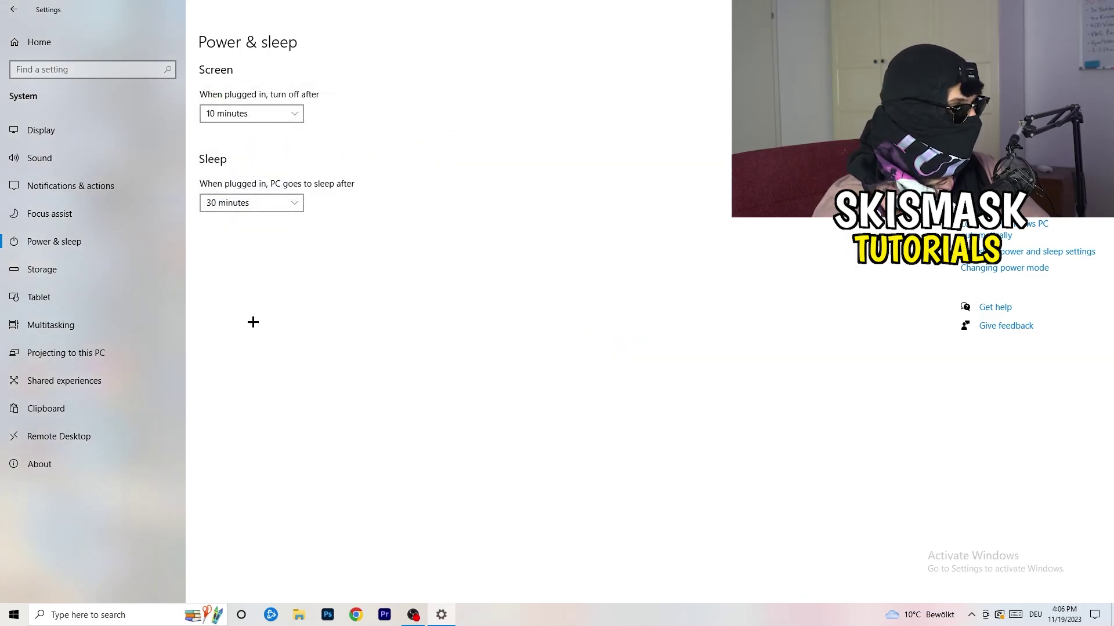
- In the Storage Sense configuration, choose to run it every week and enable deleting temporary files that apps aren't using
left_click(76, 275)
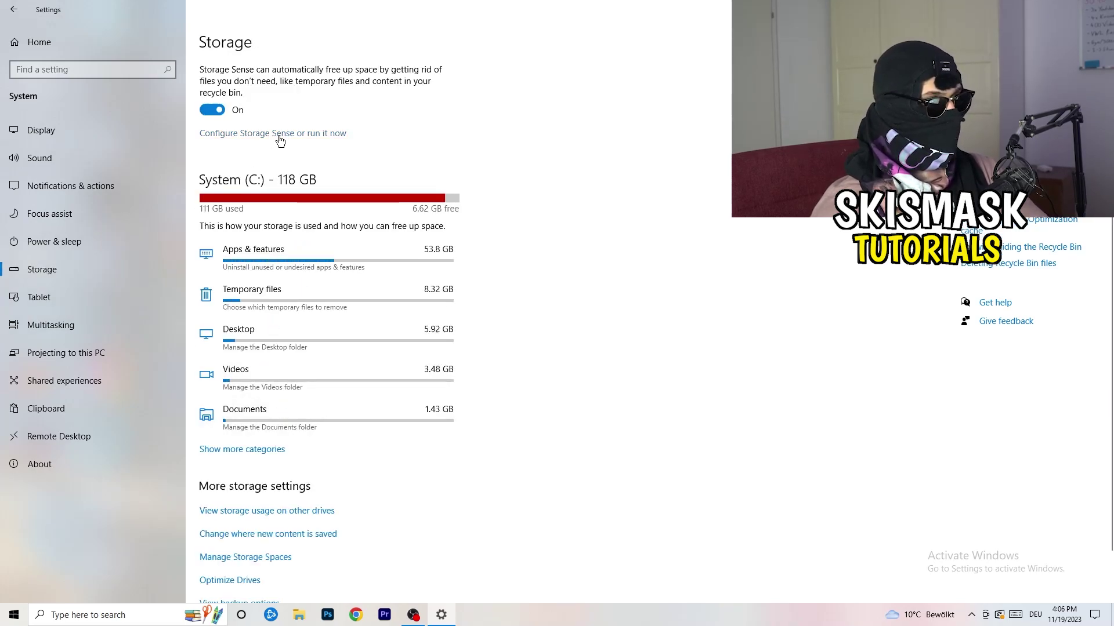
left_click(279, 136)
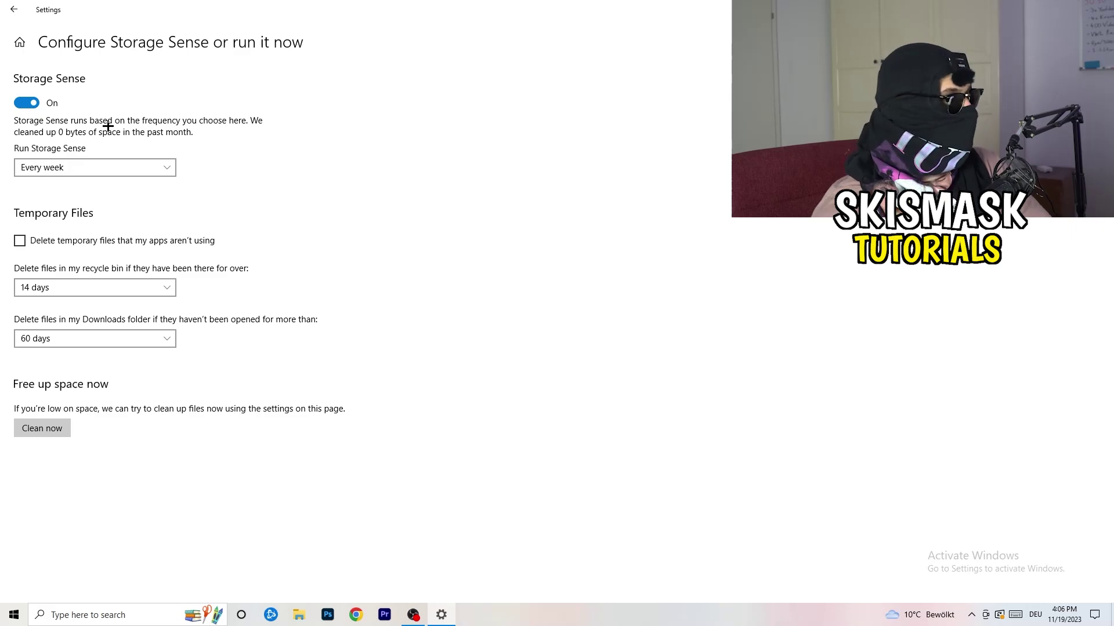
left_click(87, 167)
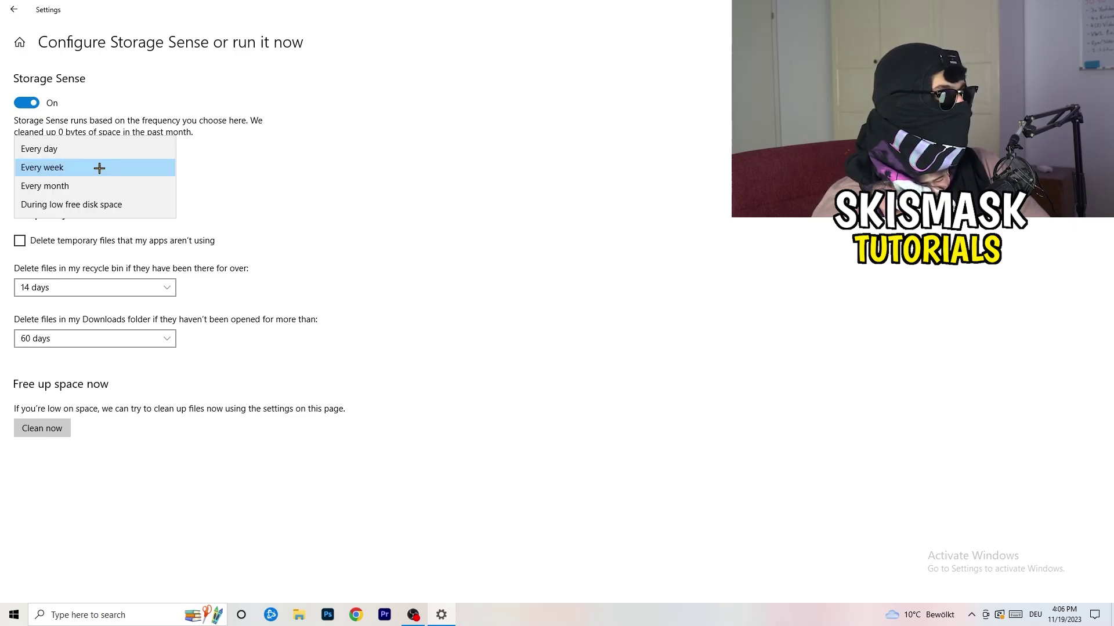
left_click(99, 167)
left_click(67, 241)
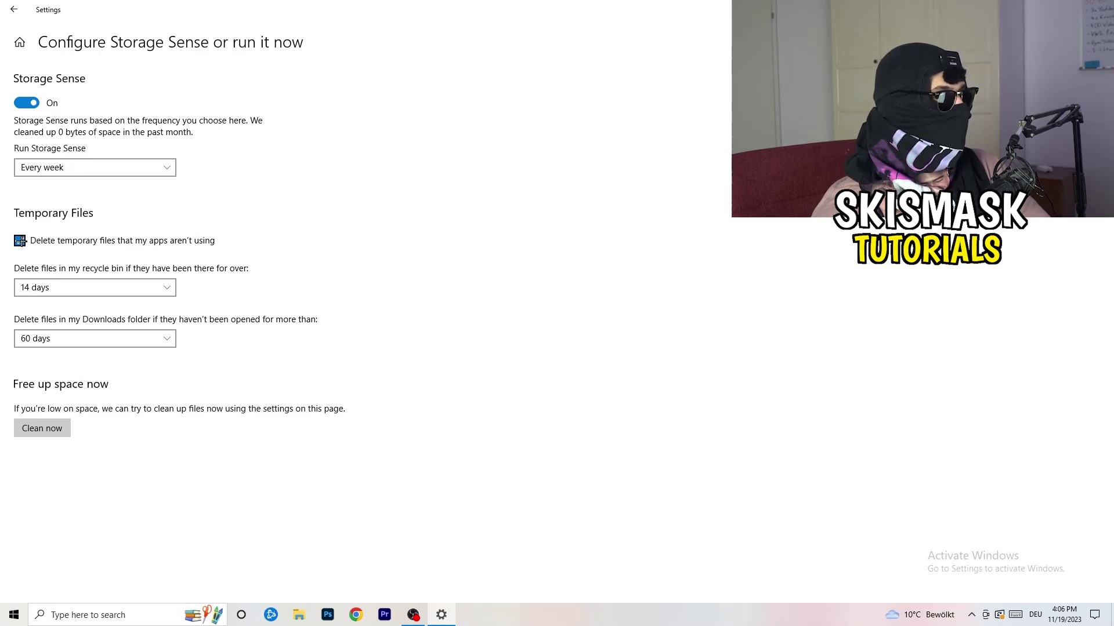
- Review the age limits available for deleting recycle bin files and unopened Downloads folder files in Storage Sense
left_click(85, 288)
left_click(383, 228)
left_click(168, 288)
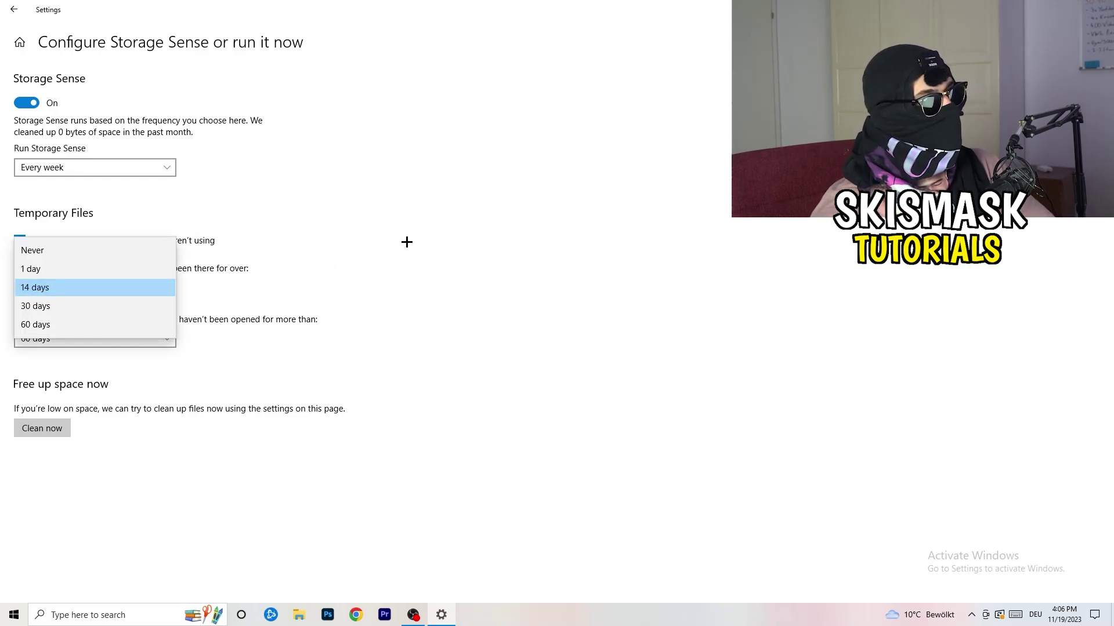
left_click(496, 203)
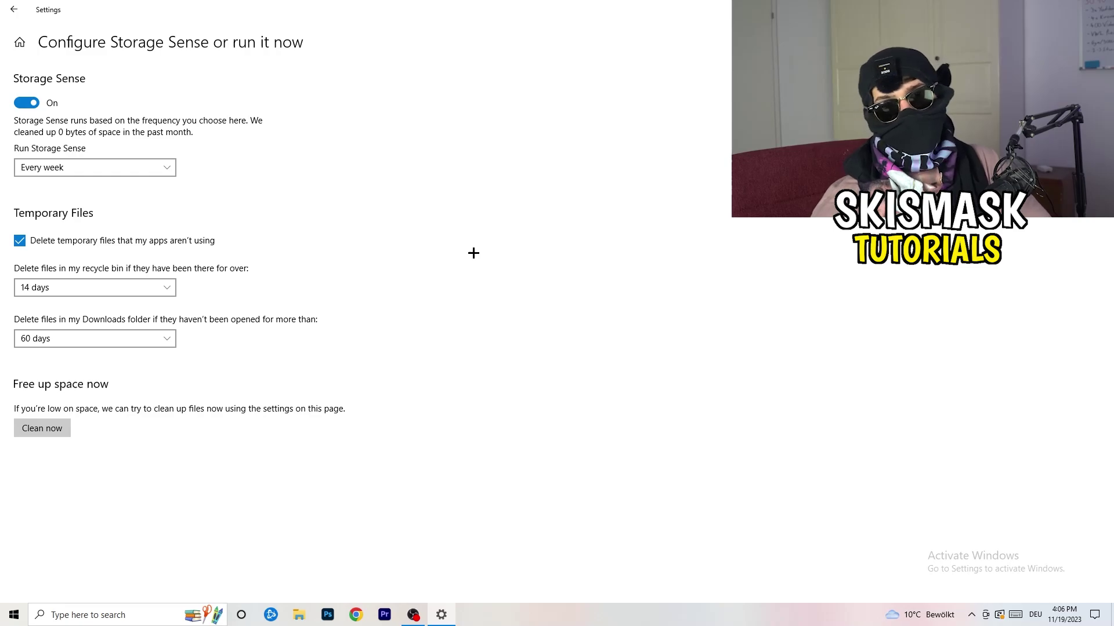
left_click(102, 340)
left_click(437, 263)
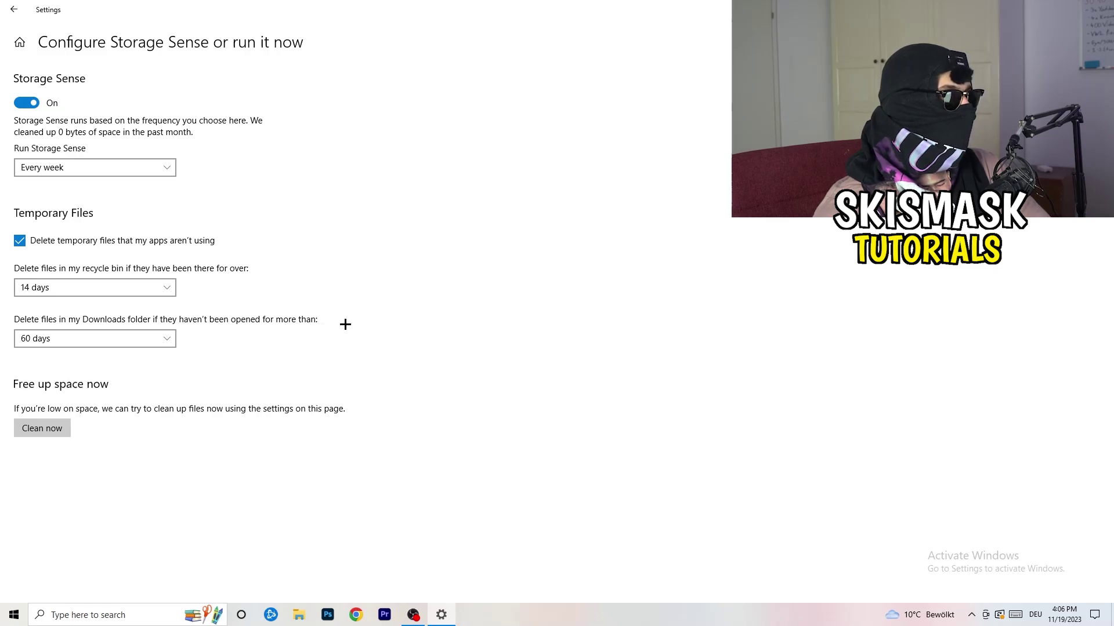
left_click(113, 348)
left_click(546, 283)
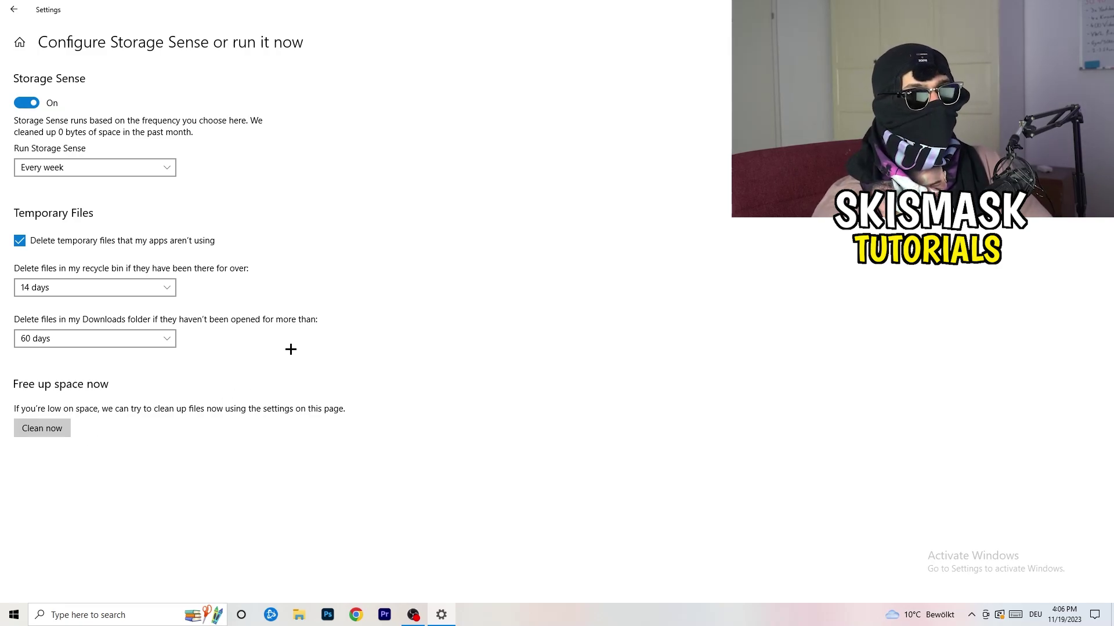
- Go back to the Settings home, review the Windows Update page under Update & Security and close Settings
left_click(13, 10)
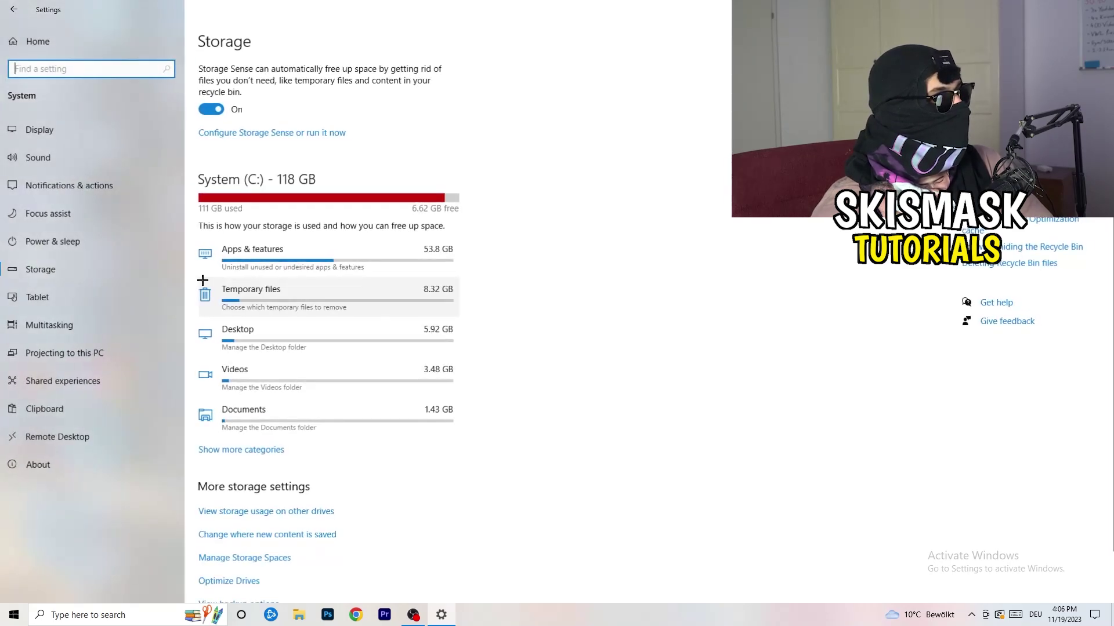
left_click(13, 10)
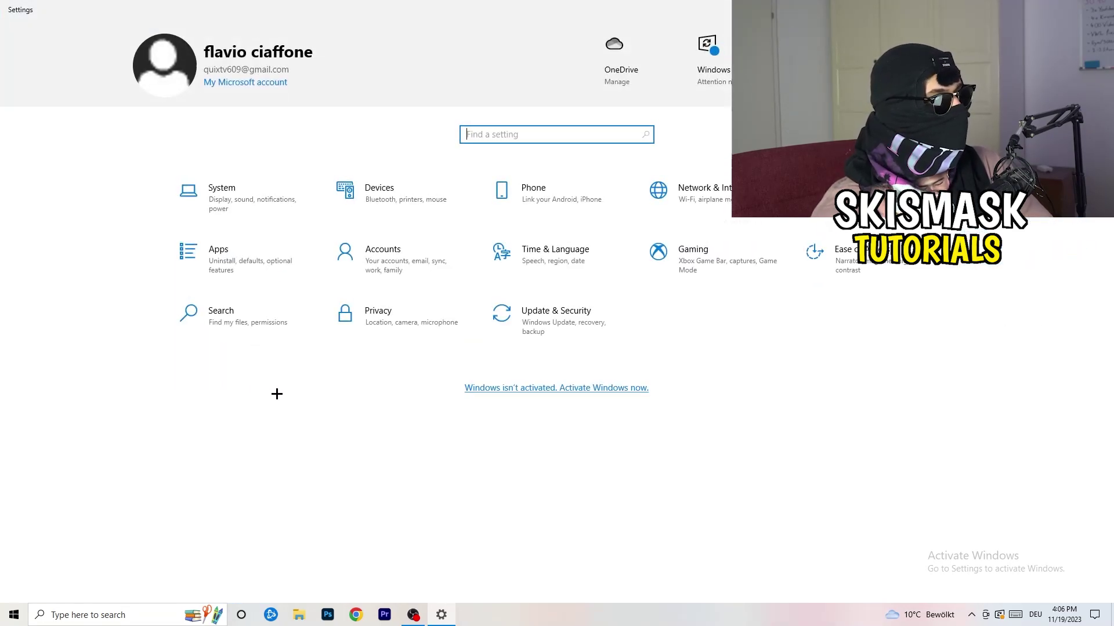
left_click(548, 327)
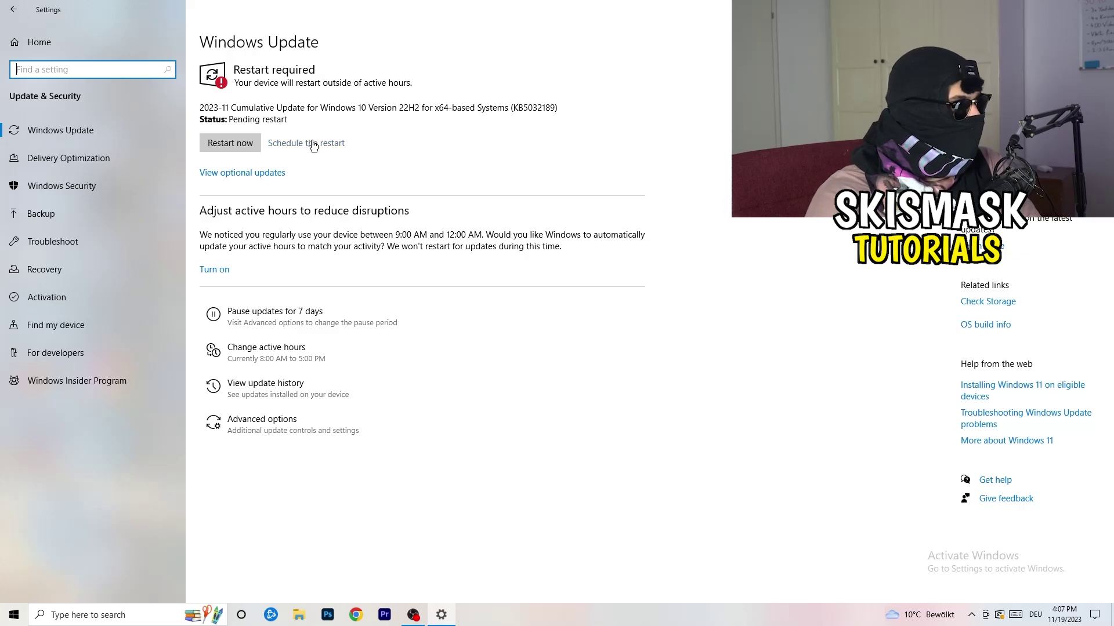
left_click(1099, 9)
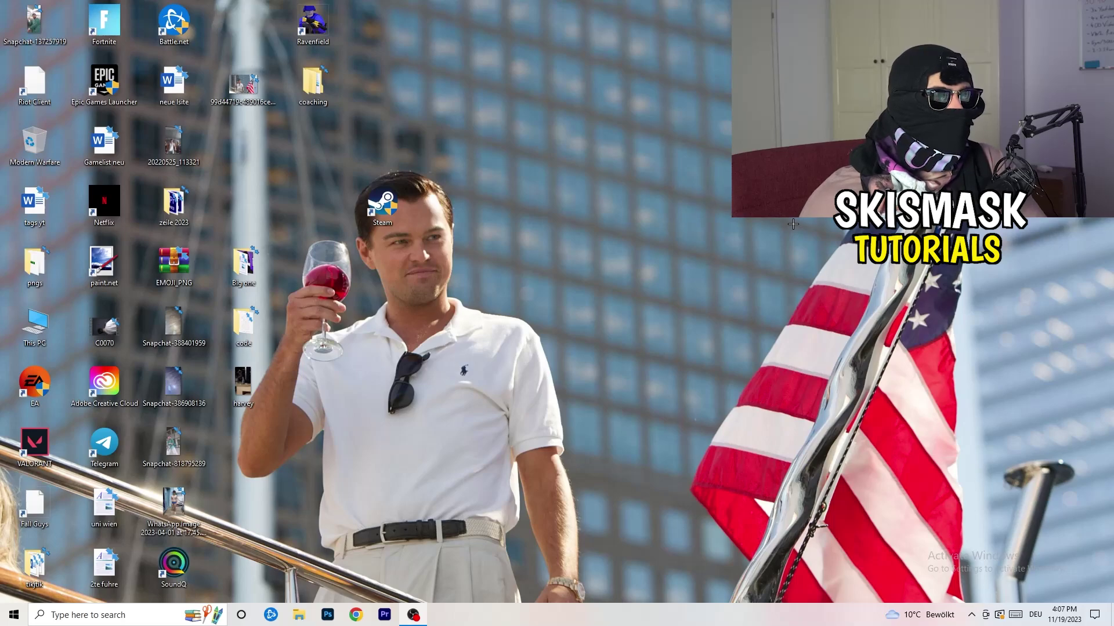
- Open NVIDIA Control Panel from the desktop, review the resolution and image preview settings, and close it
right_click(674, 244)
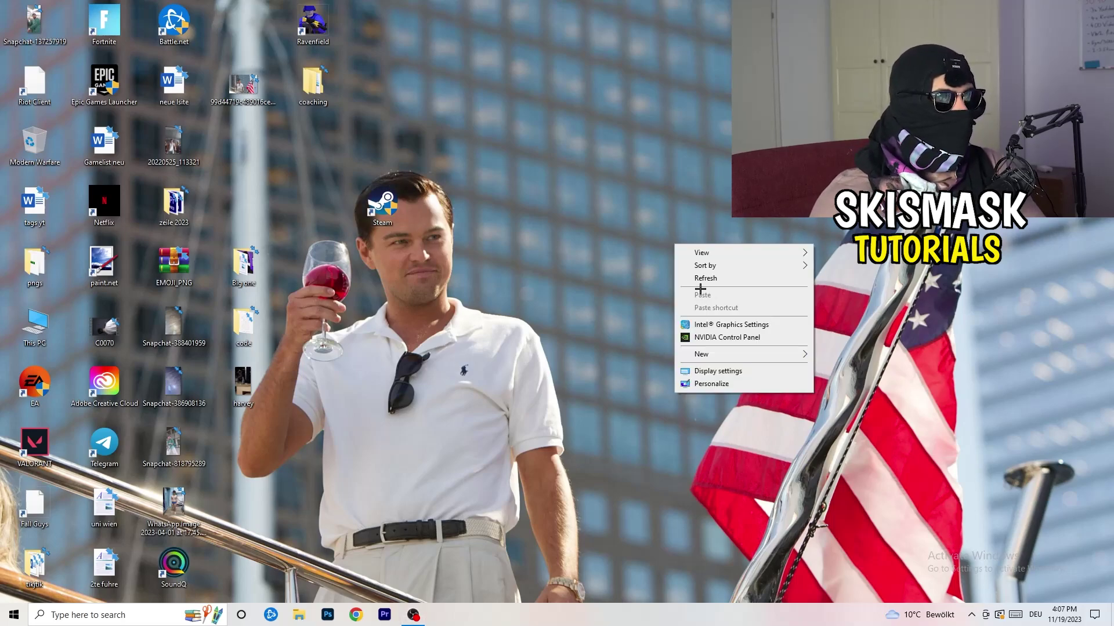
left_click(742, 338)
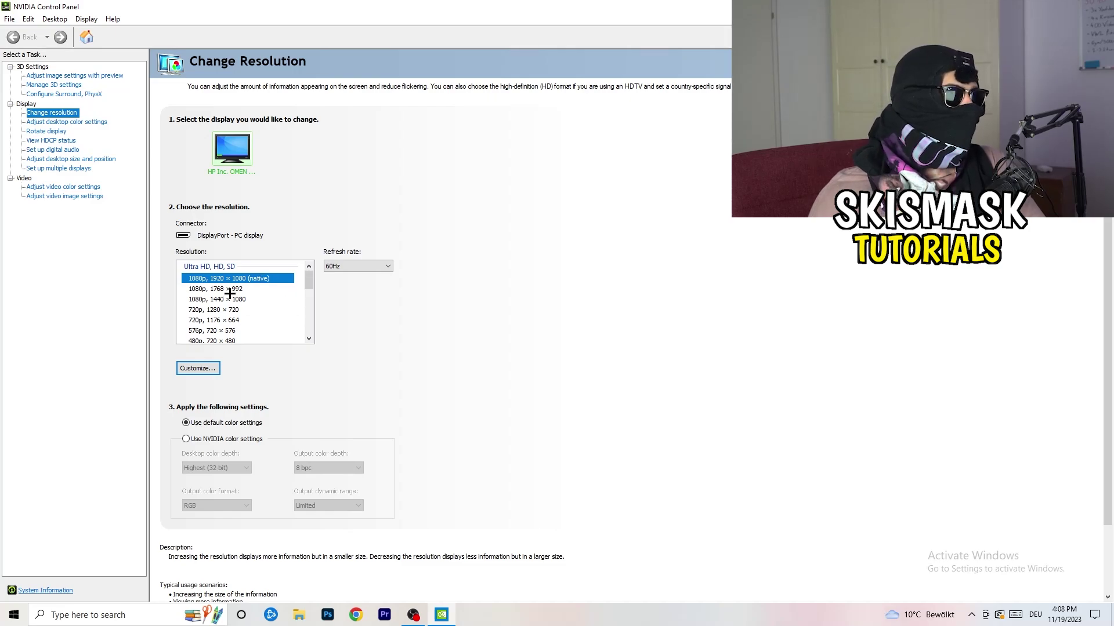
left_click(60, 76)
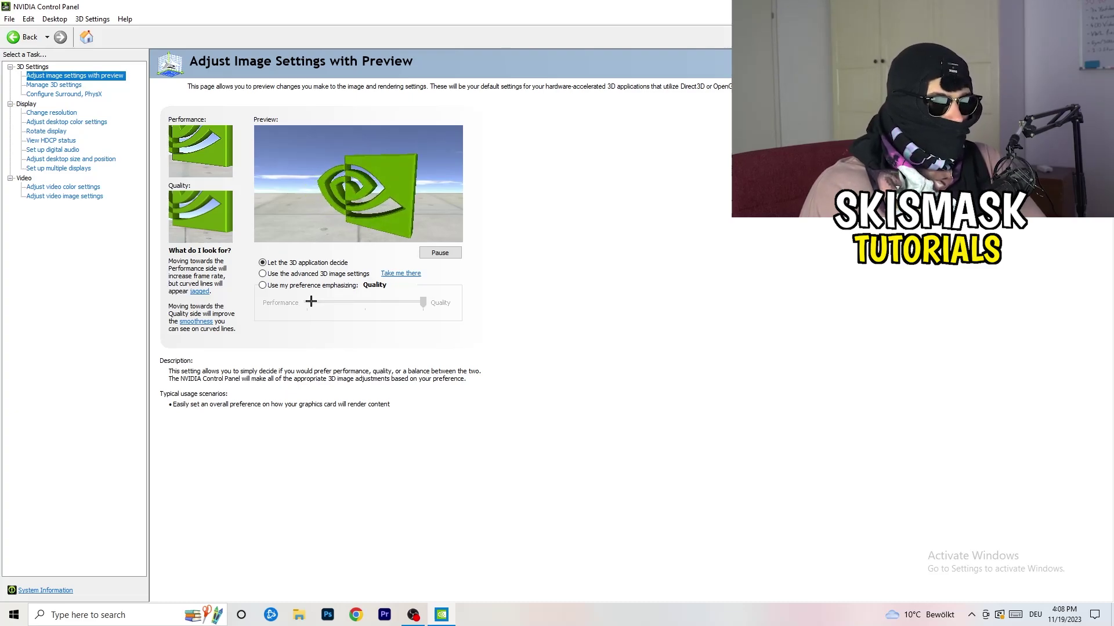
key("alt+F4")
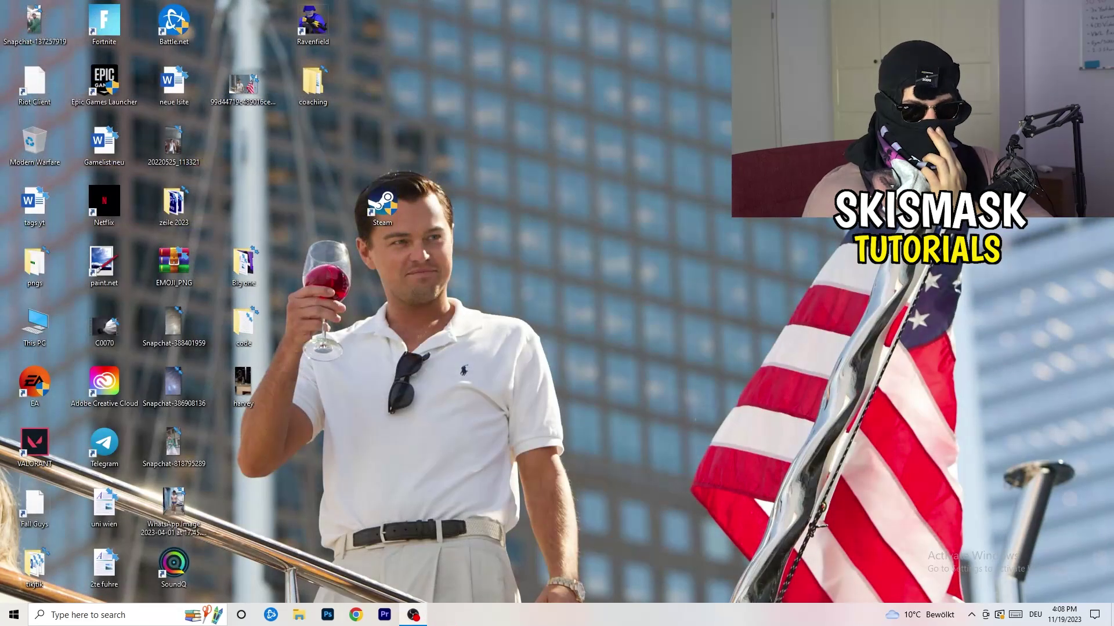